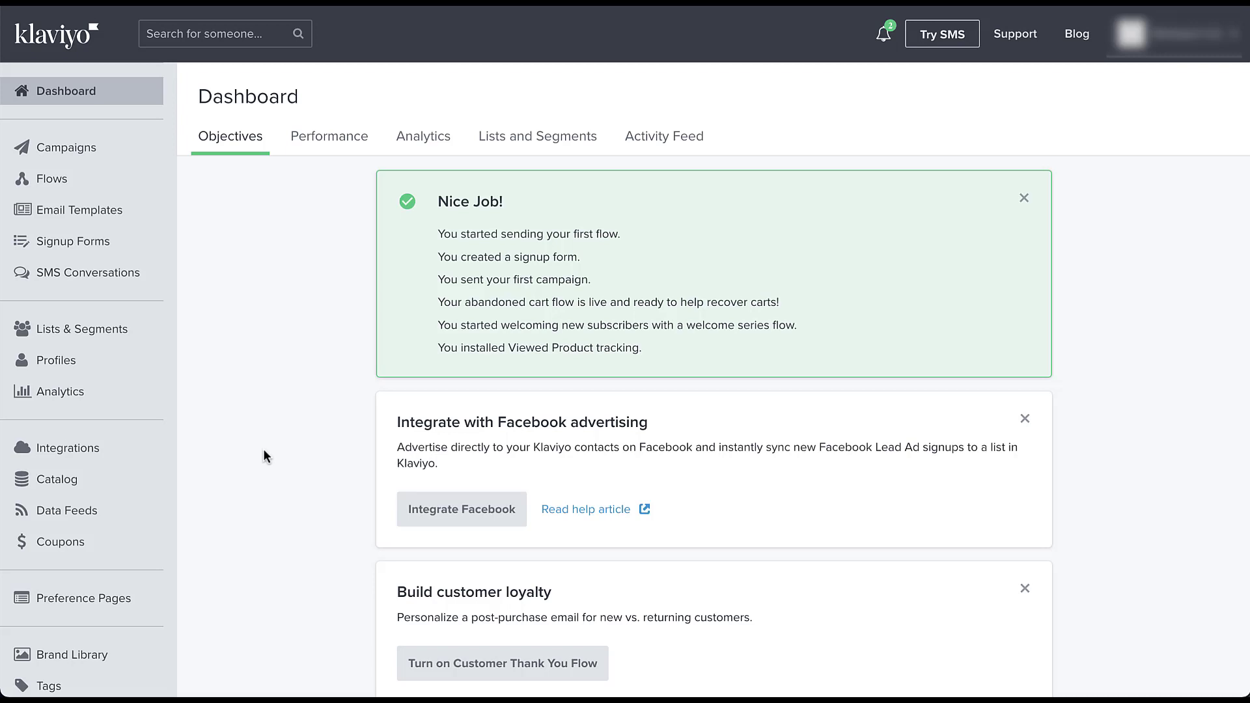
# Filter All Integrations for 'facebook' and open the Facebook Advertising integration
pyautogui.click(104, 451)
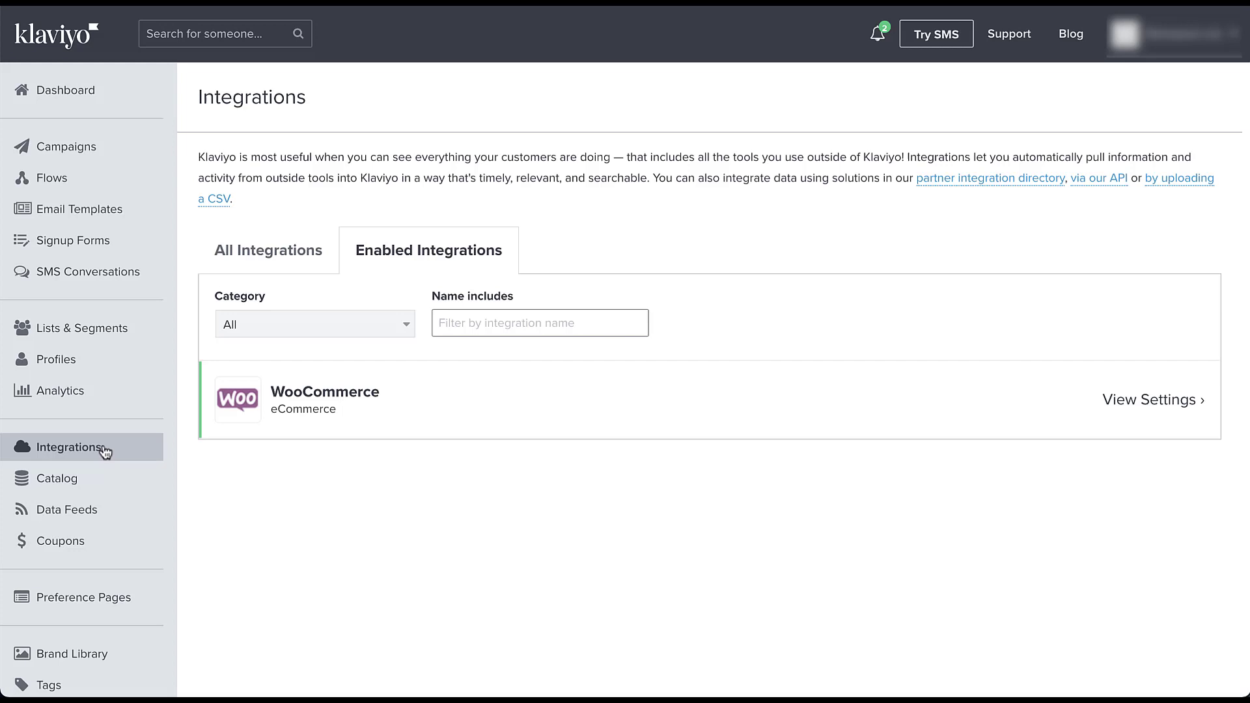
pyautogui.click(274, 260)
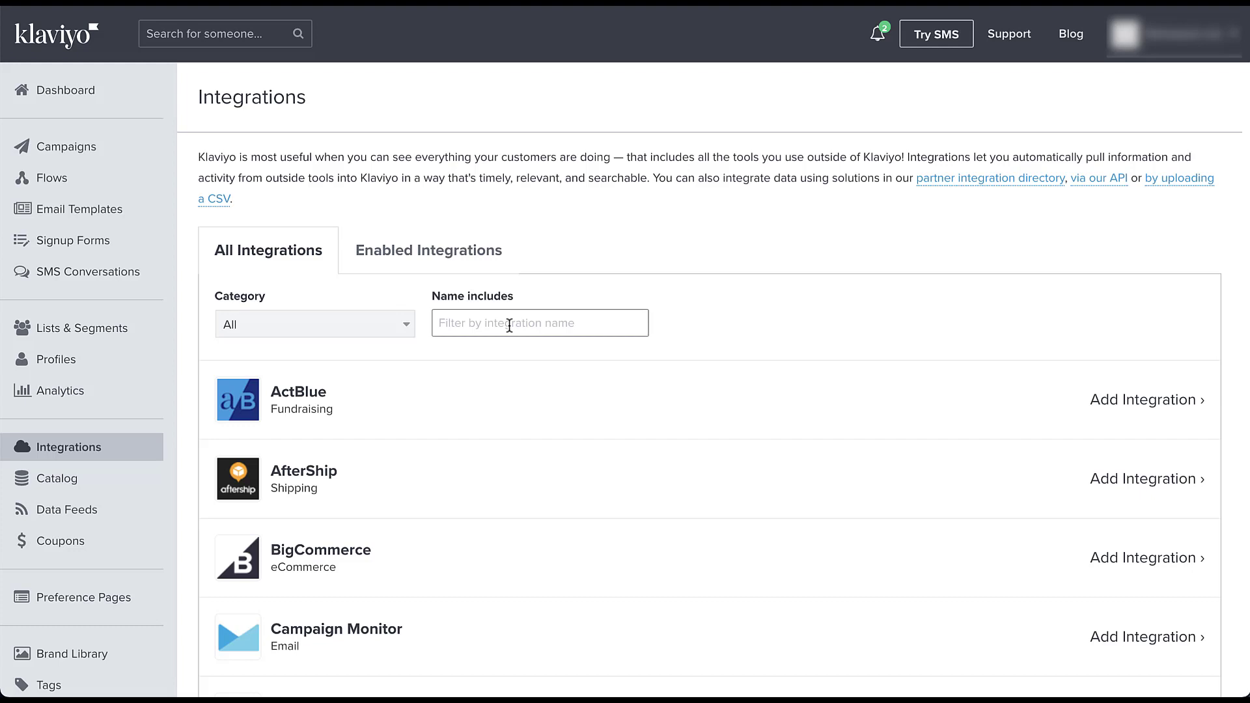
pyautogui.click(509, 326)
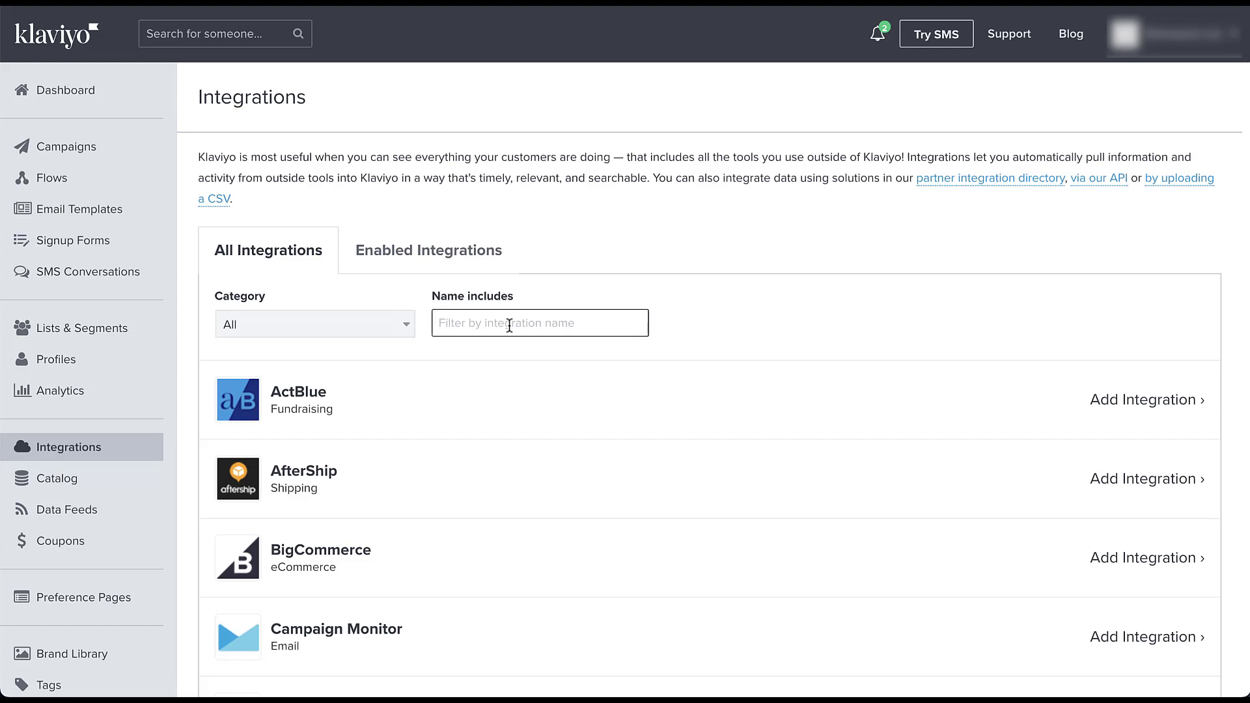
pyautogui.write('facebook')
pyautogui.click(1110, 422)
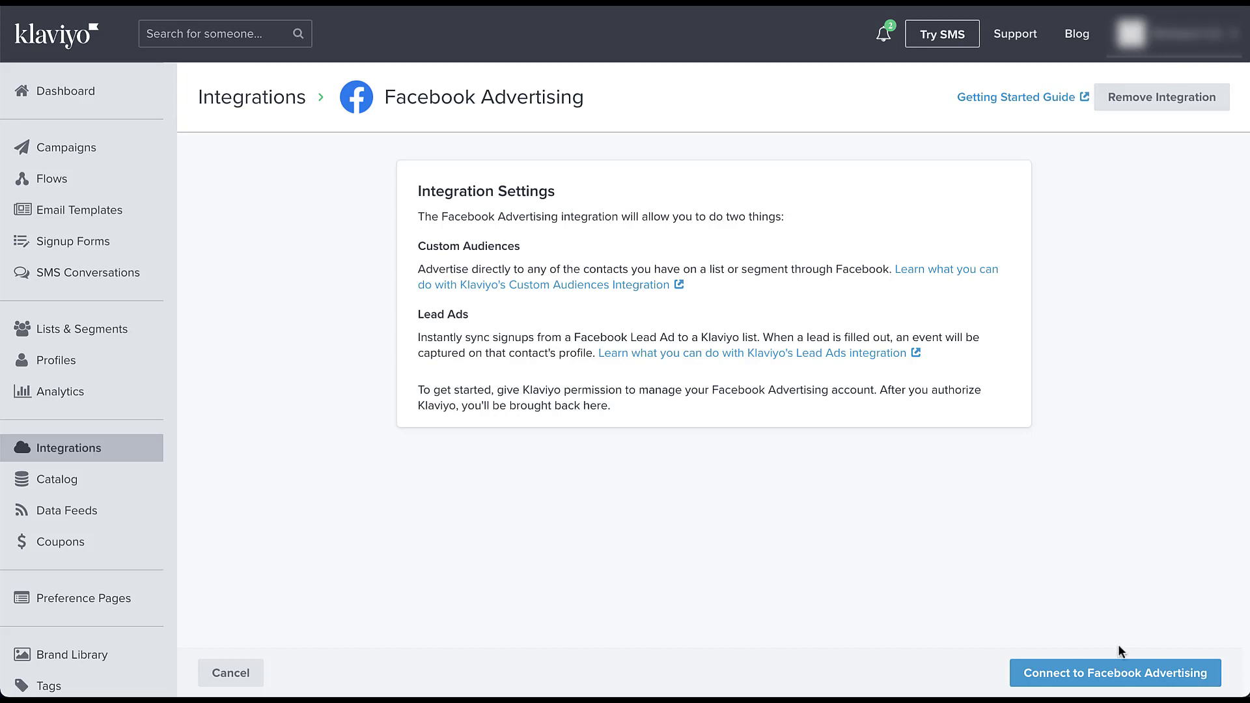
# Authorize Klaviyo with the signed-in Facebook account, granting Page access and all permissions
pyautogui.click(1114, 678)
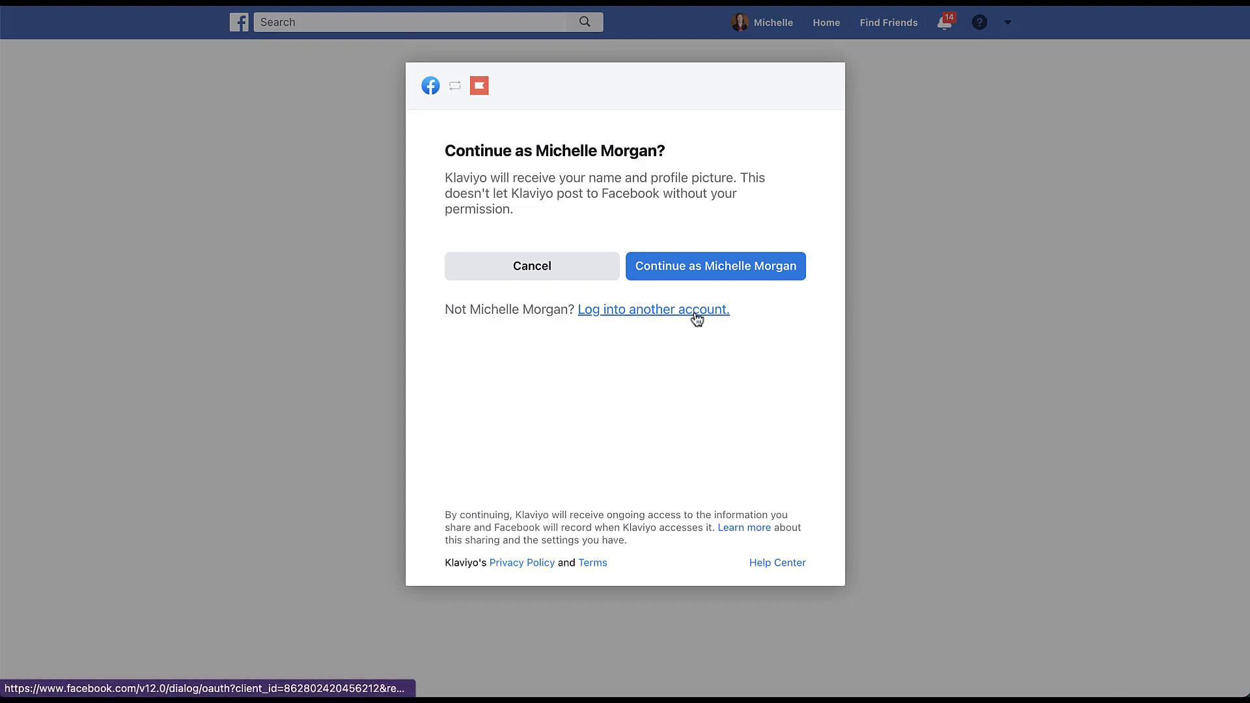
pyautogui.click(749, 276)
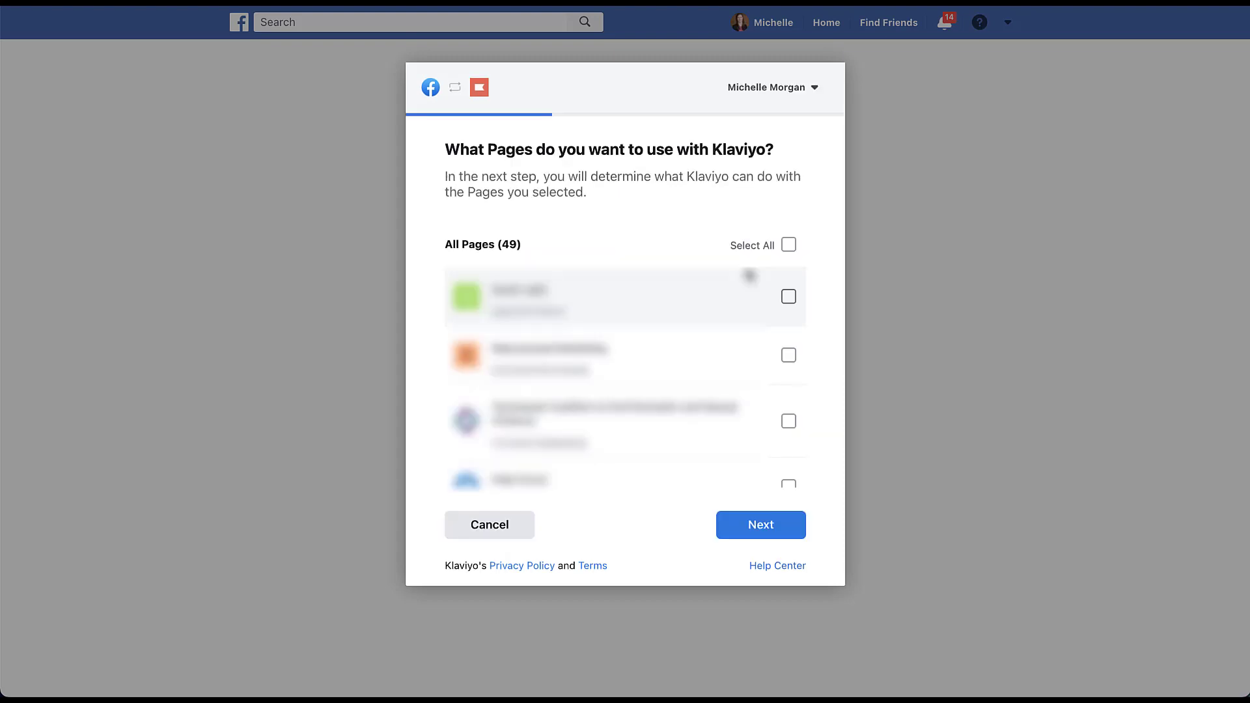
pyautogui.click(766, 527)
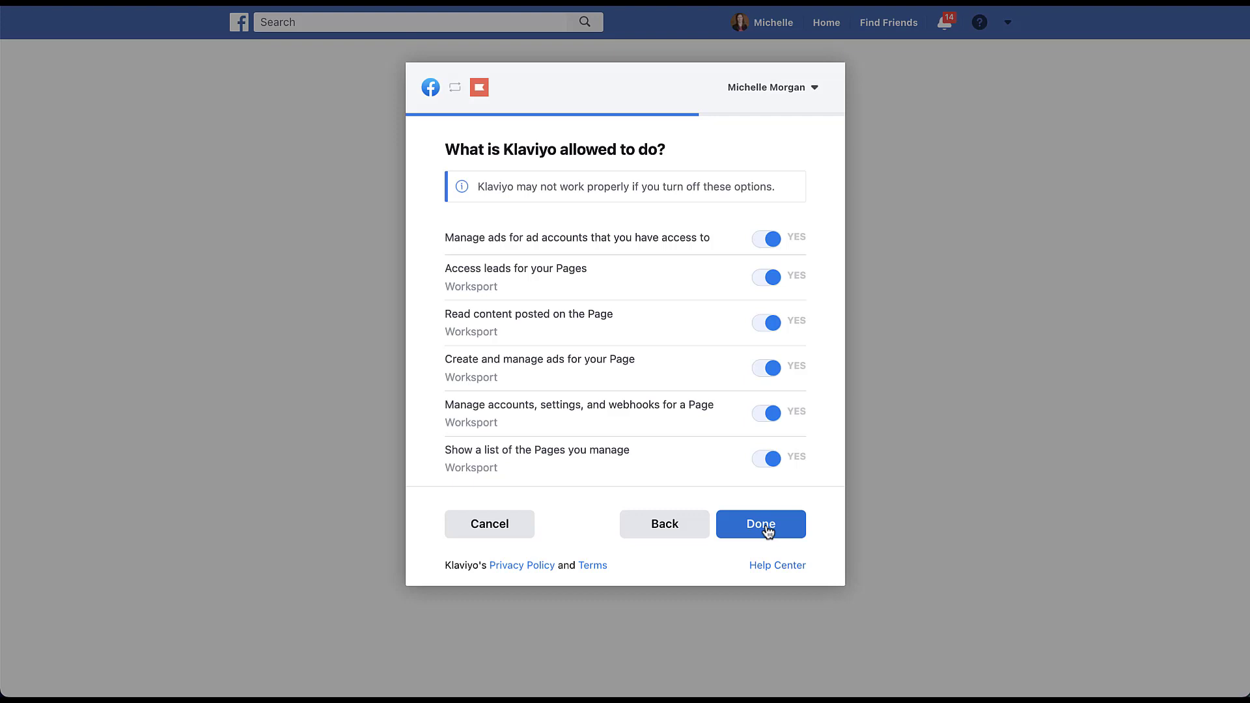
pyautogui.click(768, 530)
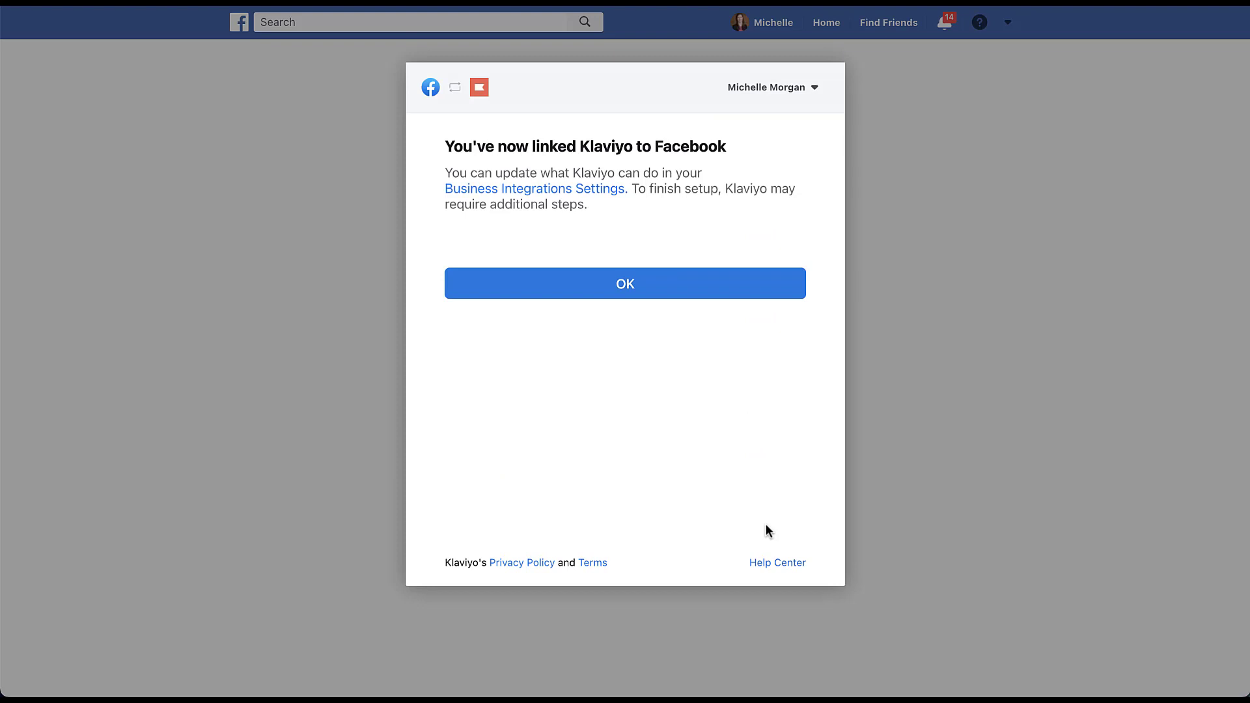
# Approve the new Facebook Advertising integration and pick the advertising account for custom audiences
pyautogui.click(712, 293)
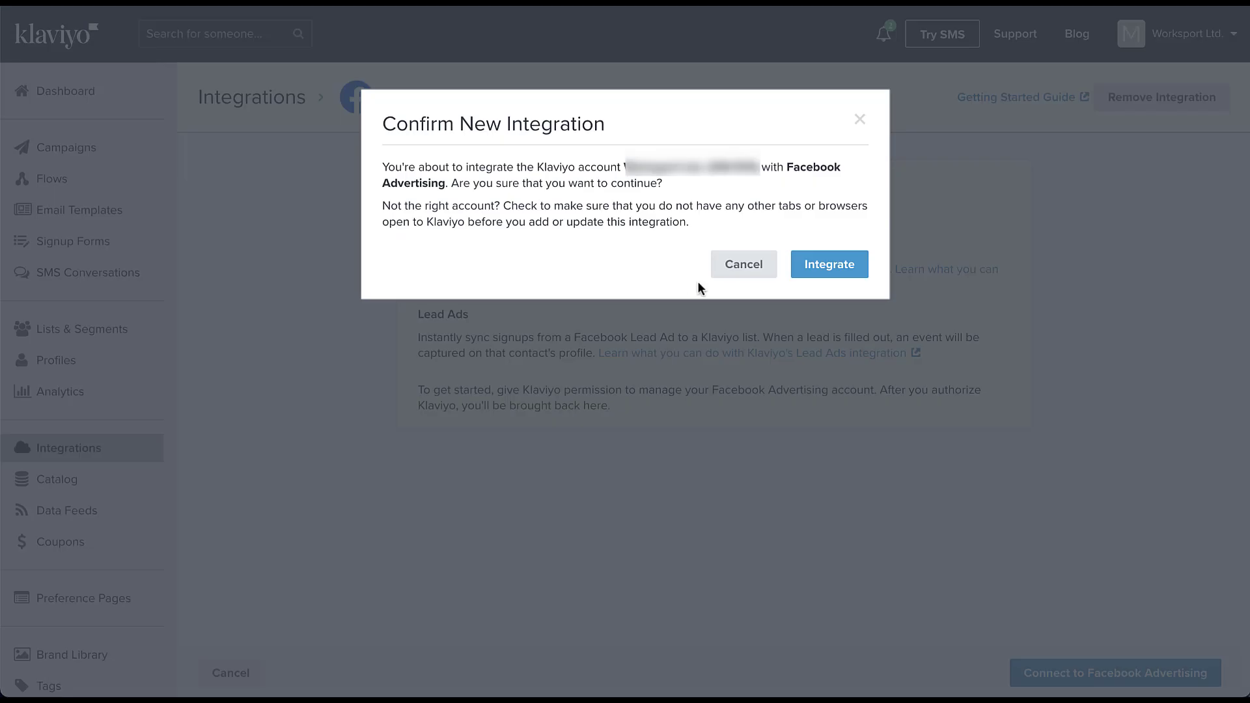
pyautogui.click(839, 276)
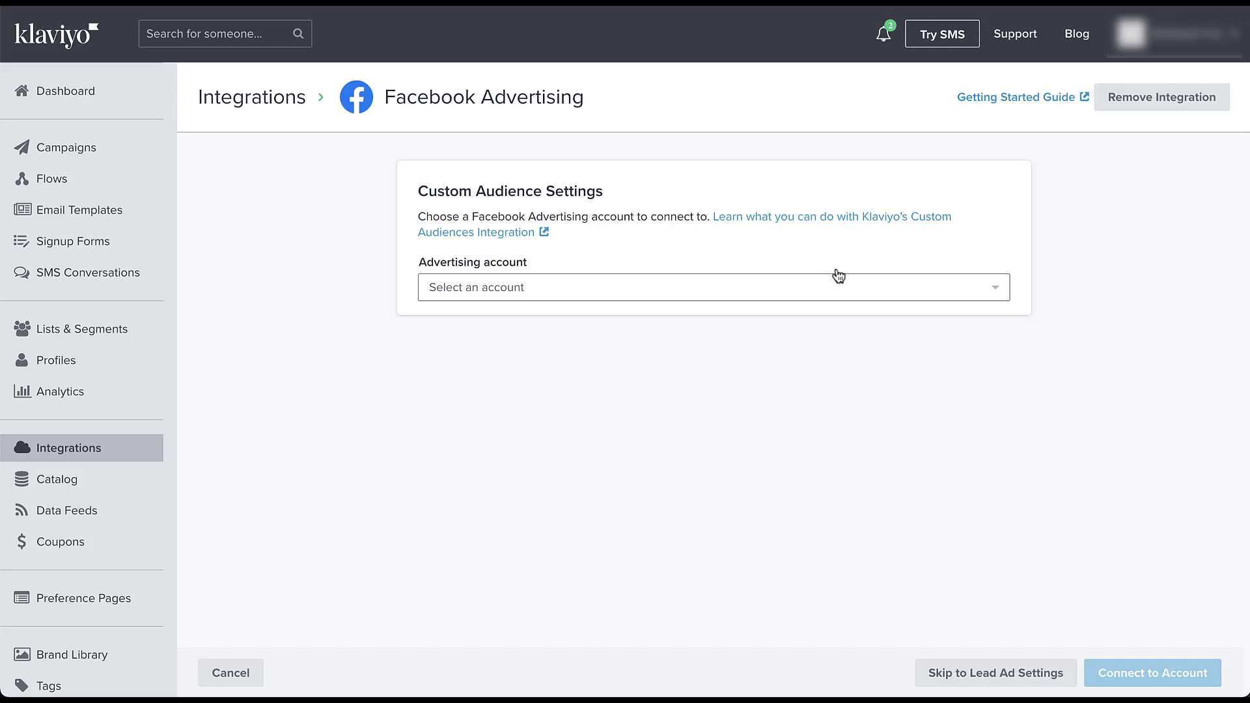
pyautogui.click(876, 296)
pyautogui.click(729, 331)
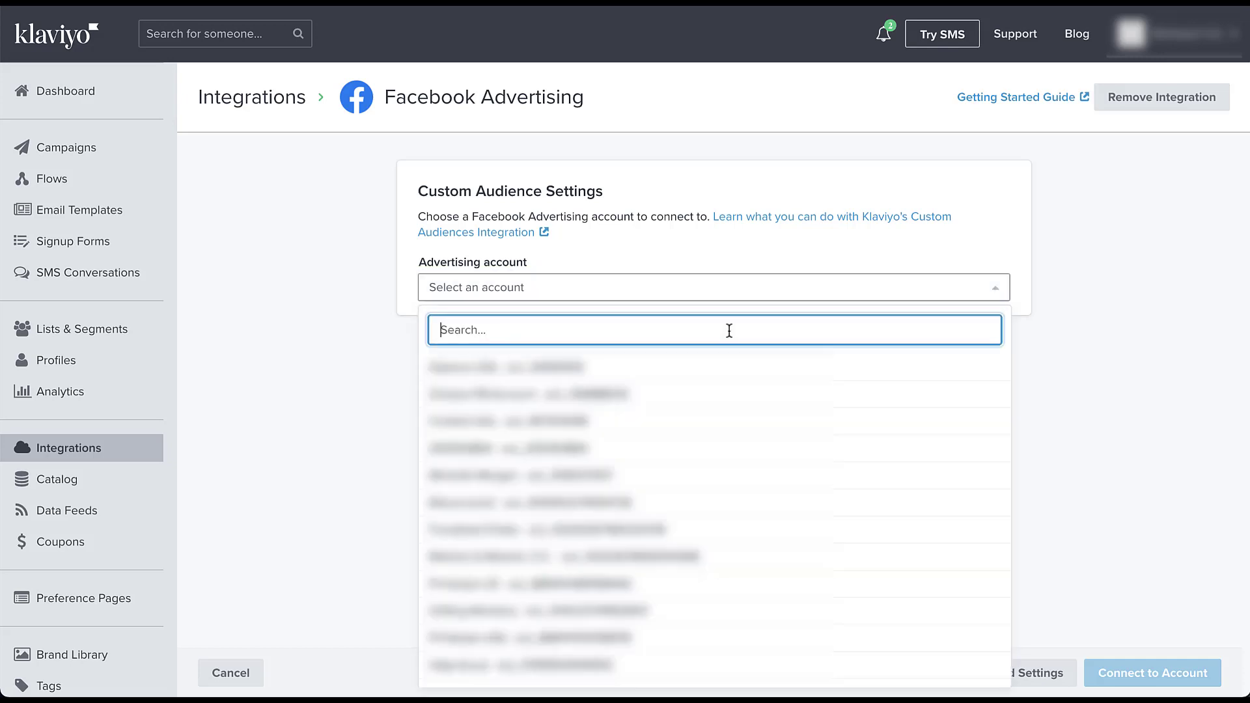
pyautogui.click(862, 423)
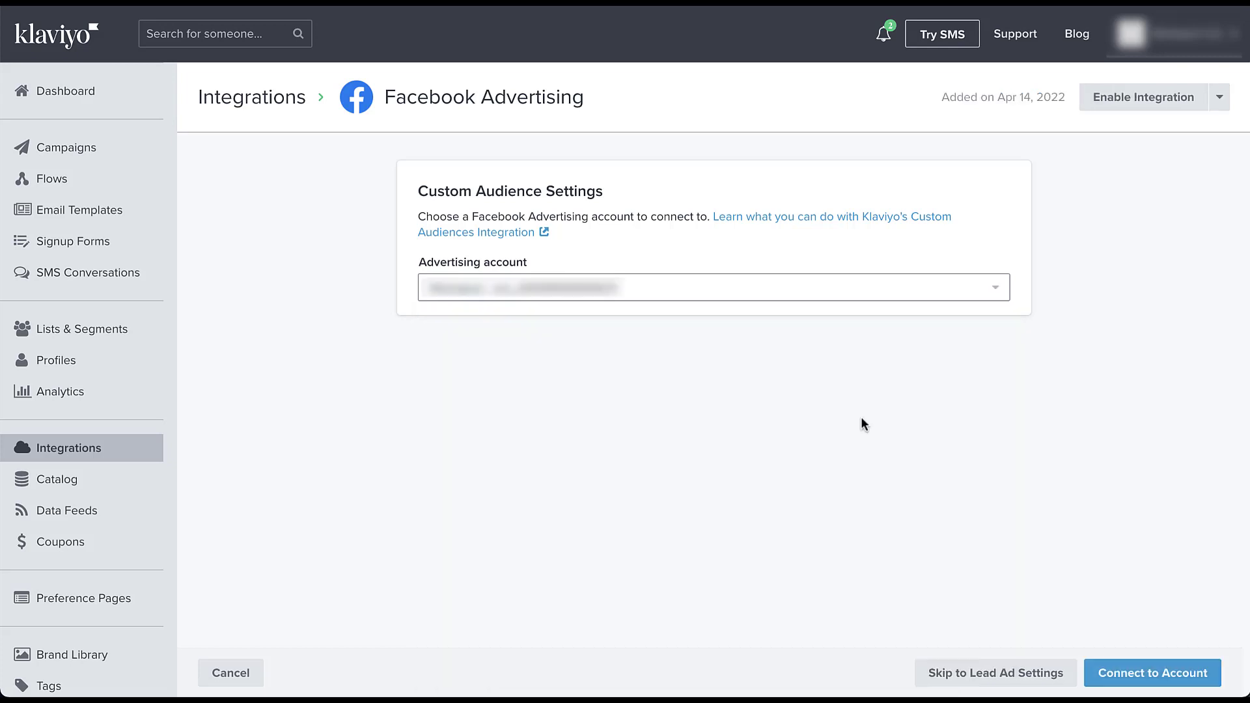
# Connect the chosen advertising account and select the Newsletter list for syncing
pyautogui.click(1108, 674)
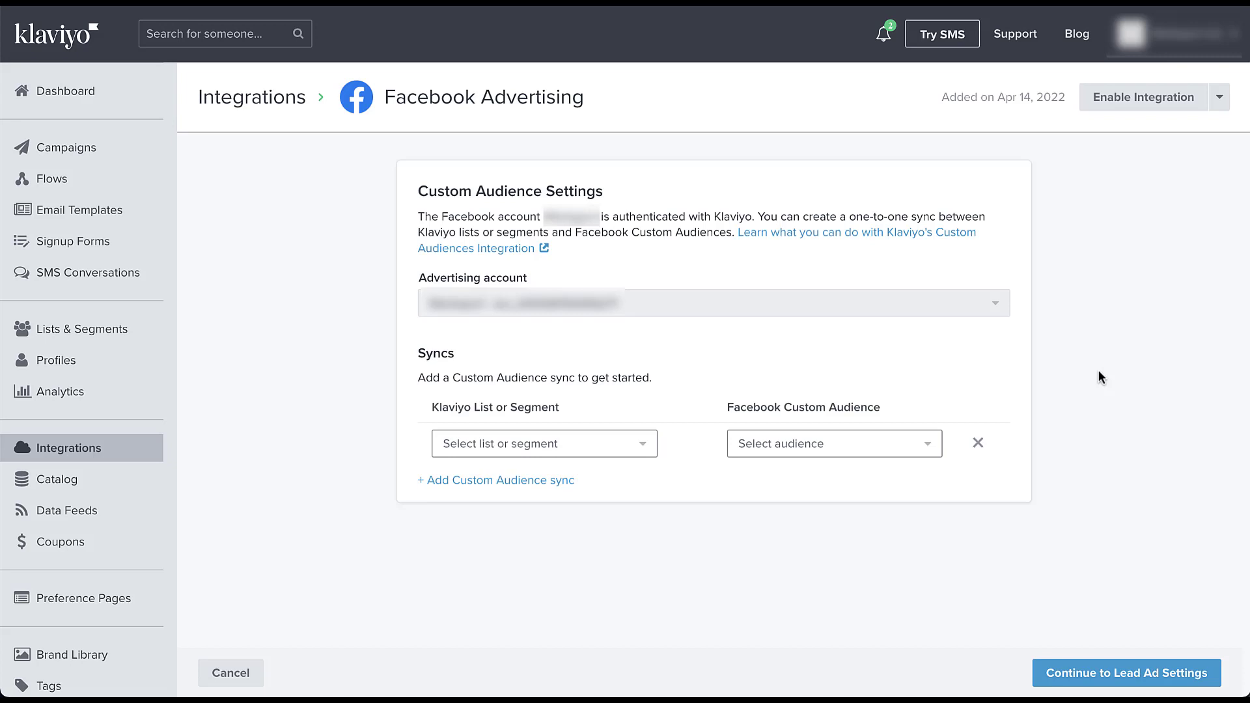
pyautogui.click(642, 447)
pyautogui.click(625, 550)
# Create a new Facebook custom audience named 'Klaviyo - Newsletter' for the sync
pyautogui.click(872, 454)
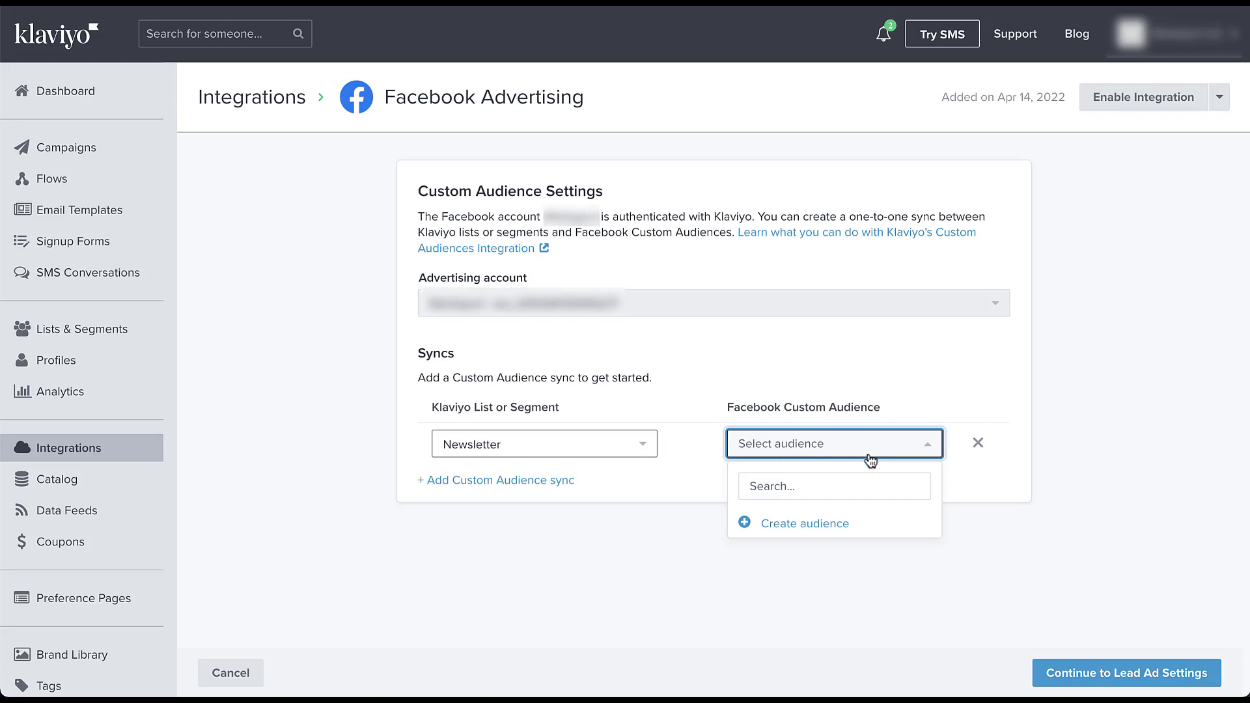
pyautogui.click(811, 529)
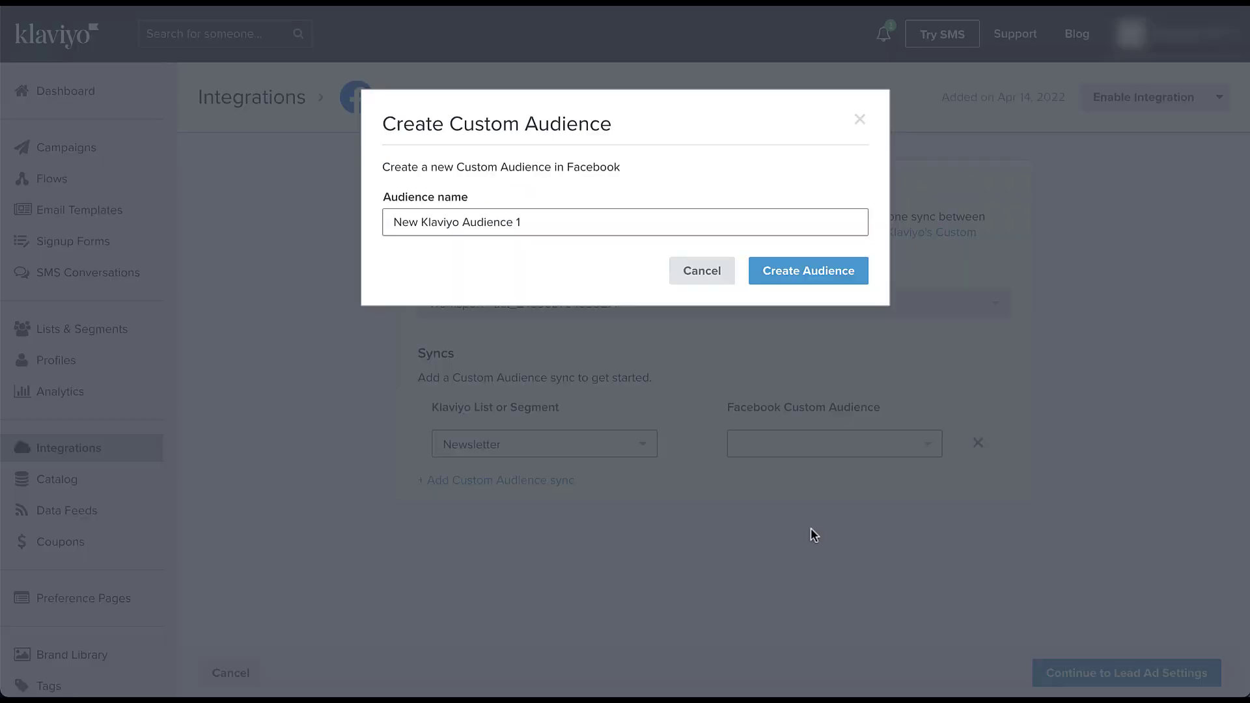
pyautogui.tripleClick(545, 228)
pyautogui.write('Klaviyo - Newsletter')
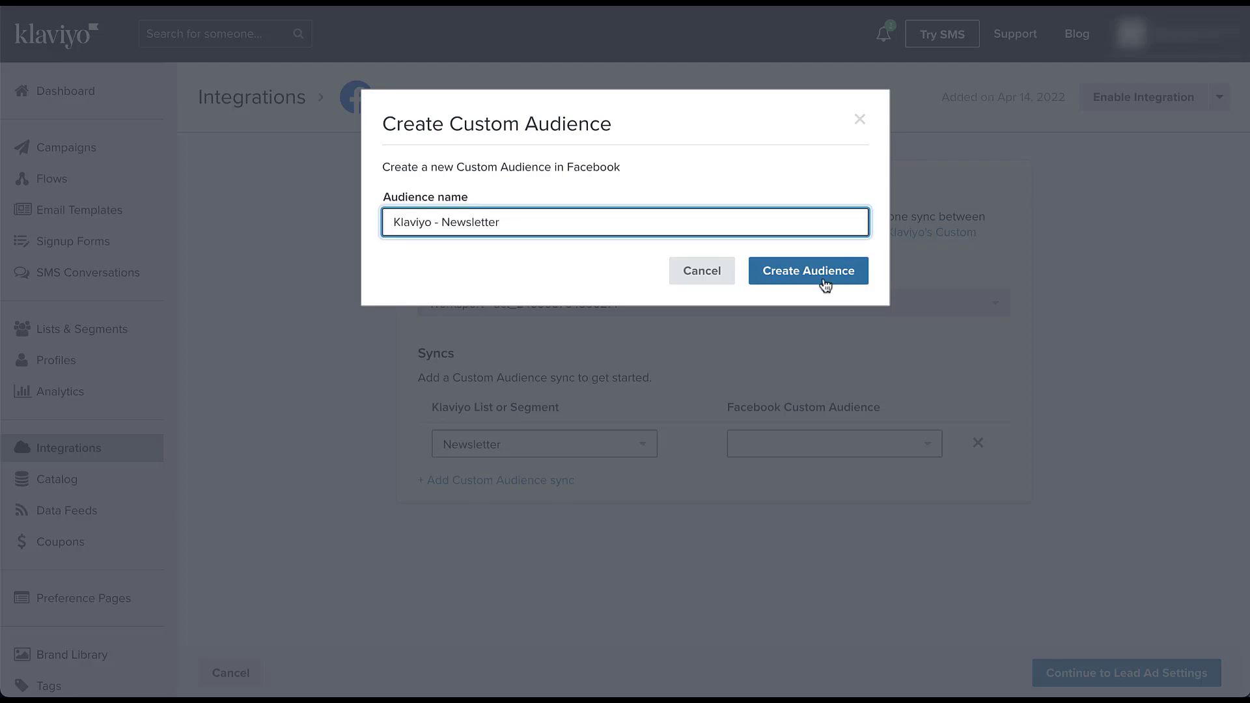
pyautogui.click(826, 285)
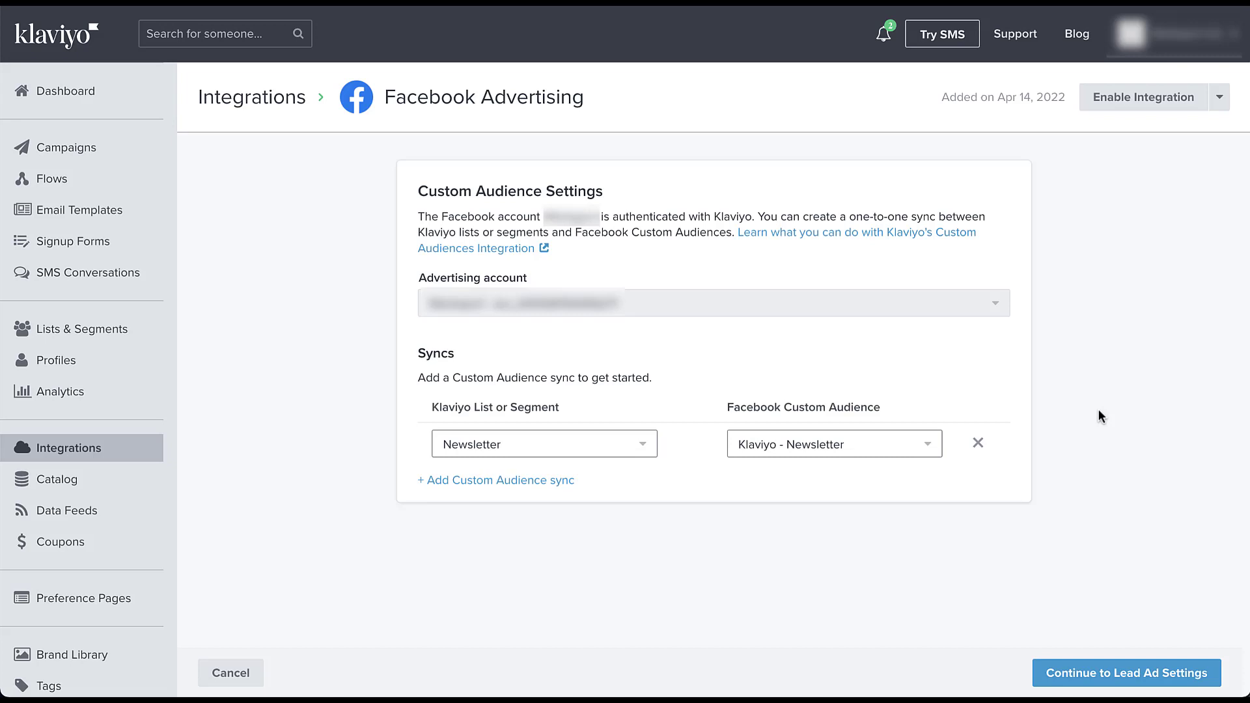
# Add a second sync row and remove it, leaving only the Newsletter sync
pyautogui.click(529, 482)
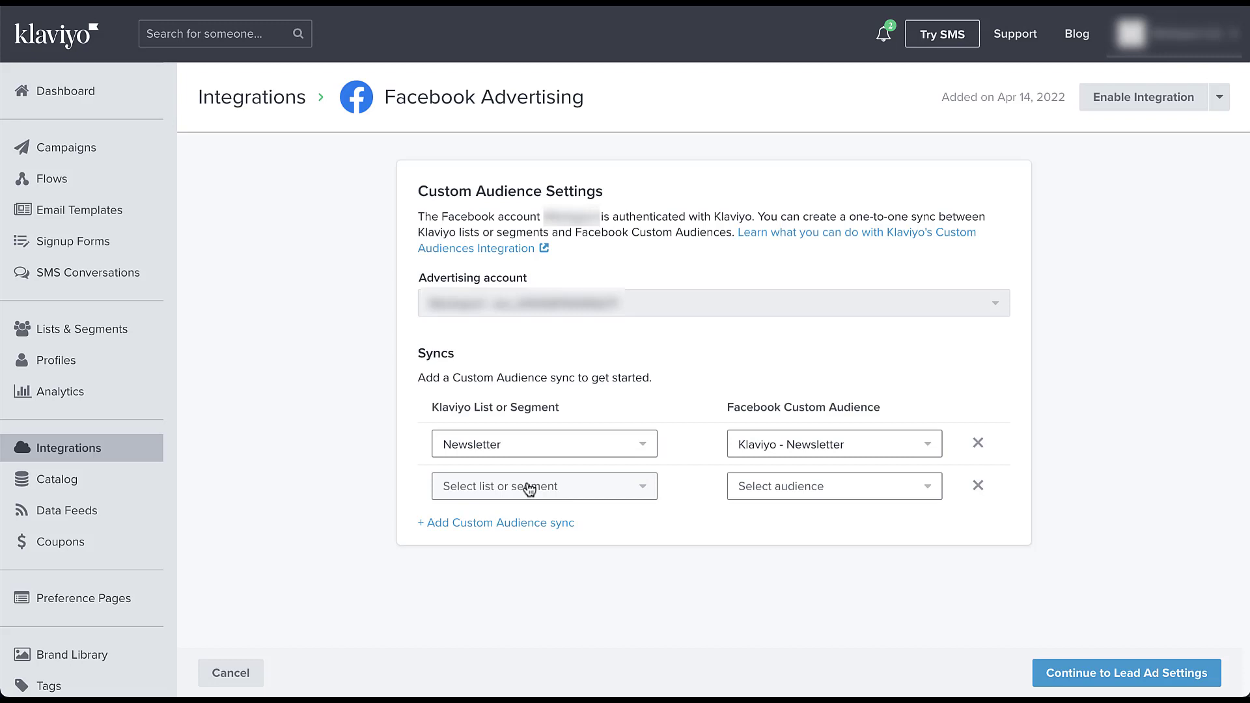
pyautogui.click(978, 487)
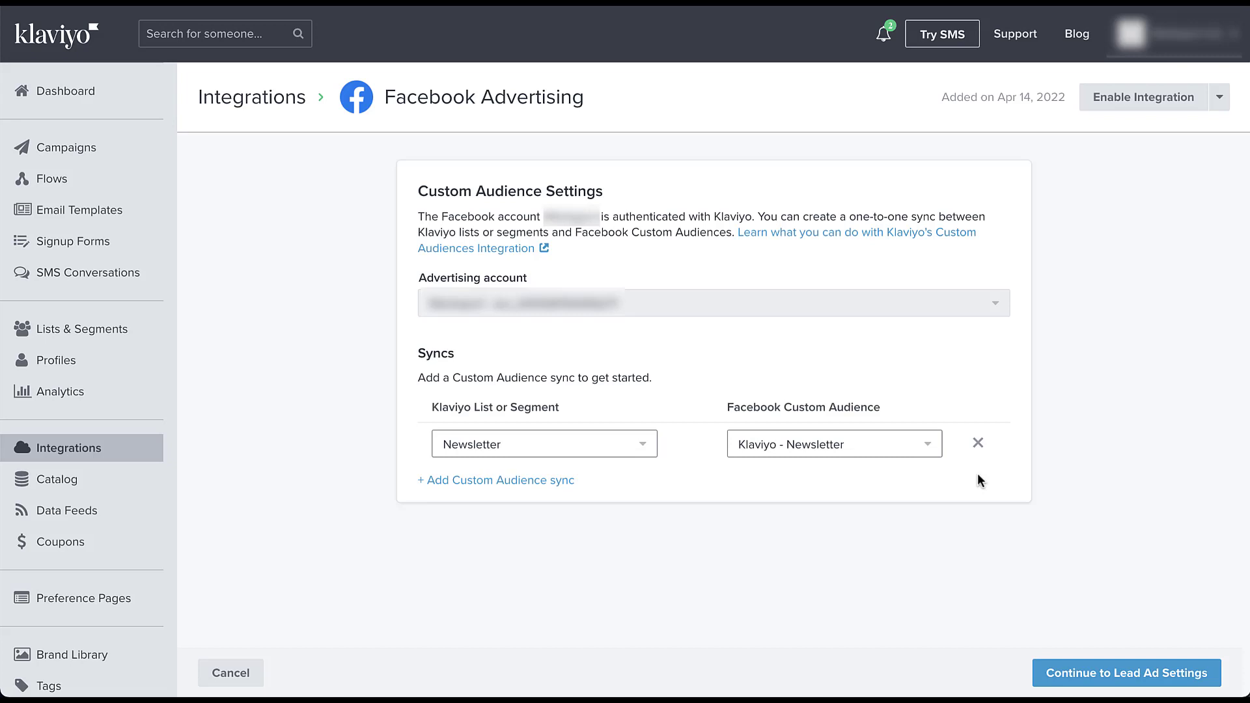
# Go to the lead ad settings and select the Facebook page to connect
pyautogui.click(1049, 672)
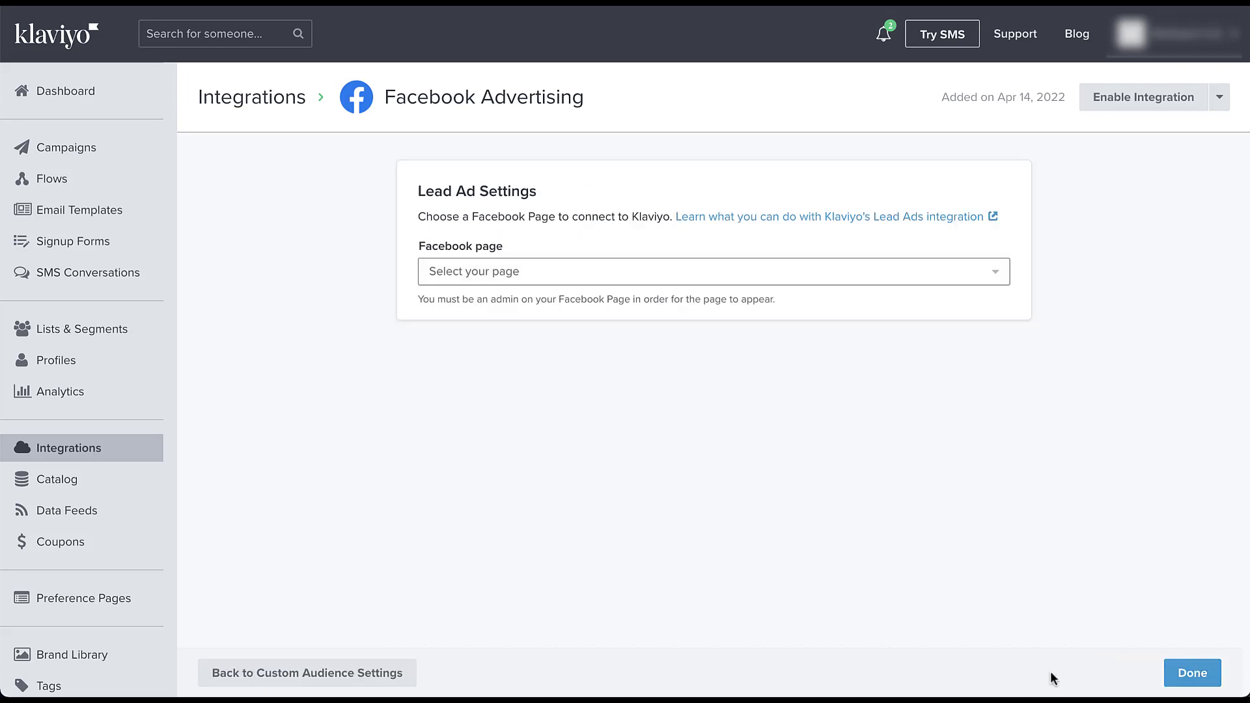
pyautogui.click(875, 277)
pyautogui.click(873, 318)
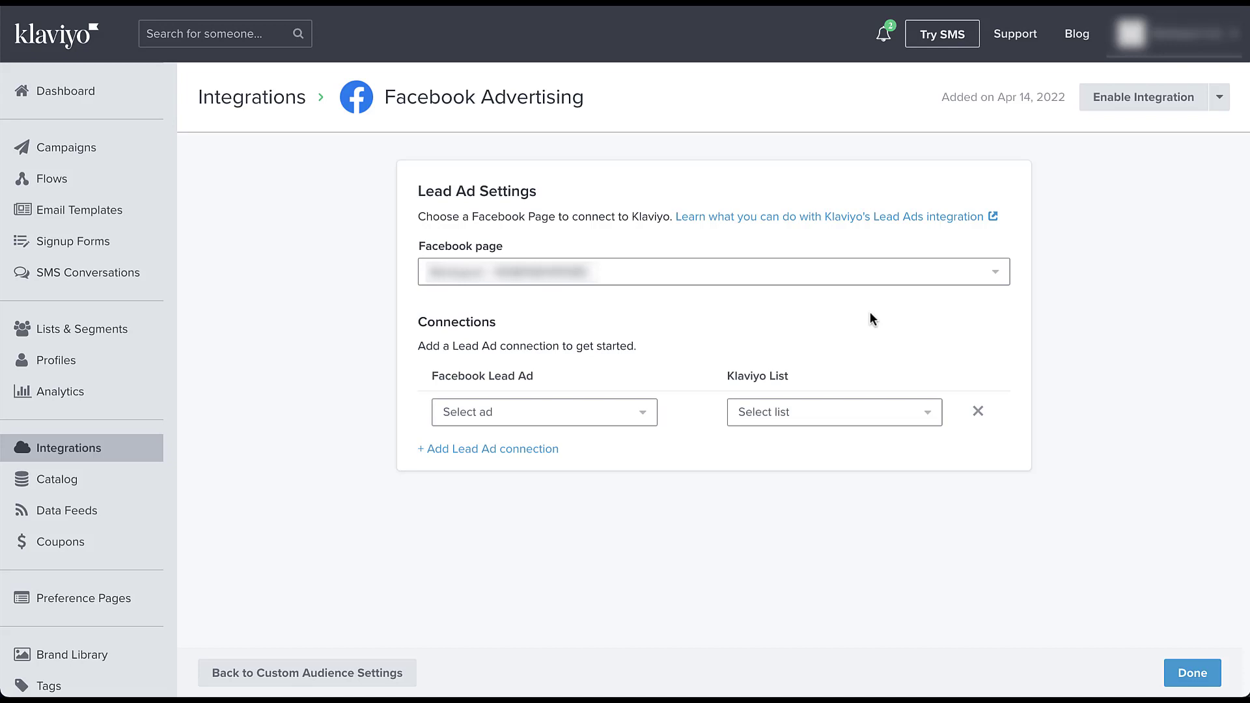
# Send the Test Form lead ad to the Newsletter list and save the setup
pyautogui.click(630, 420)
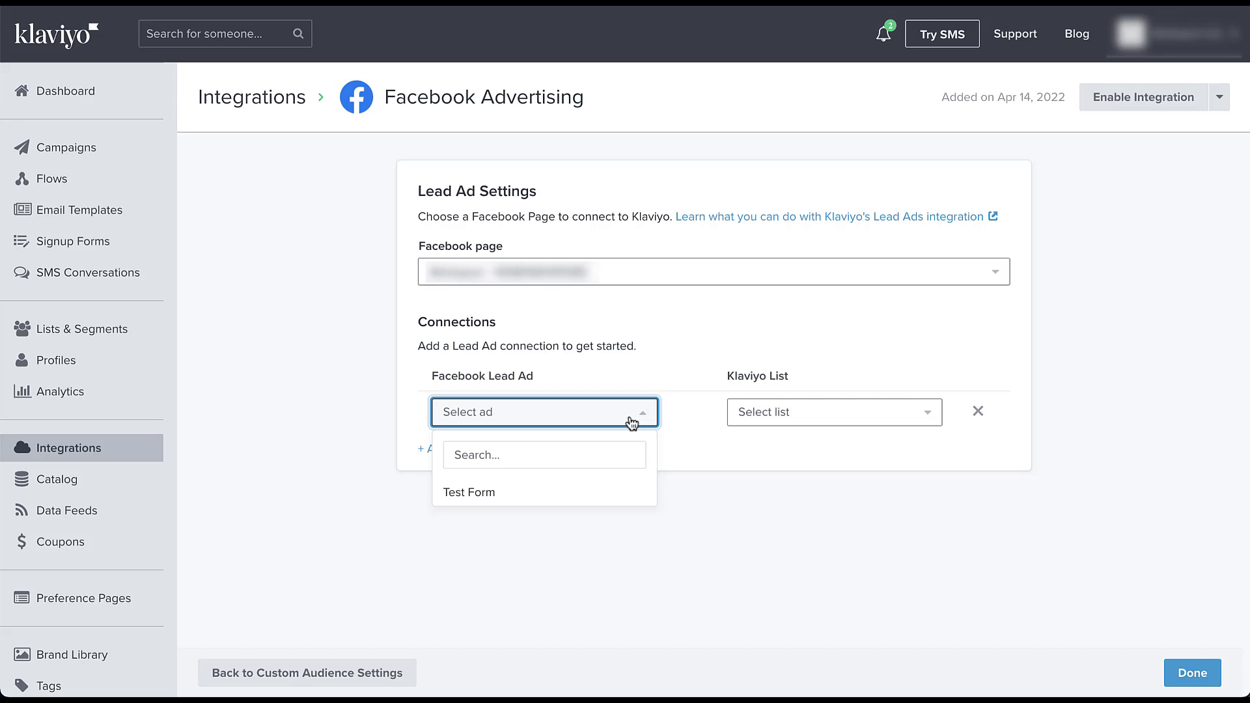
pyautogui.click(516, 498)
pyautogui.click(908, 421)
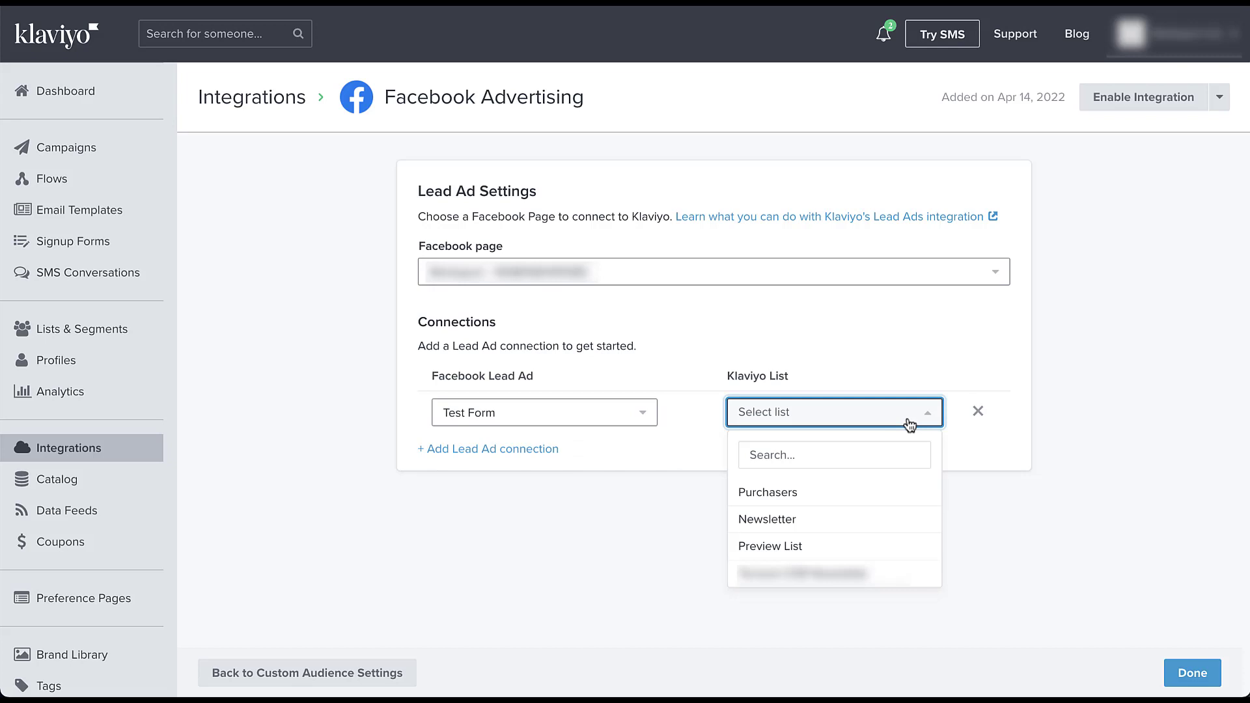
pyautogui.click(892, 519)
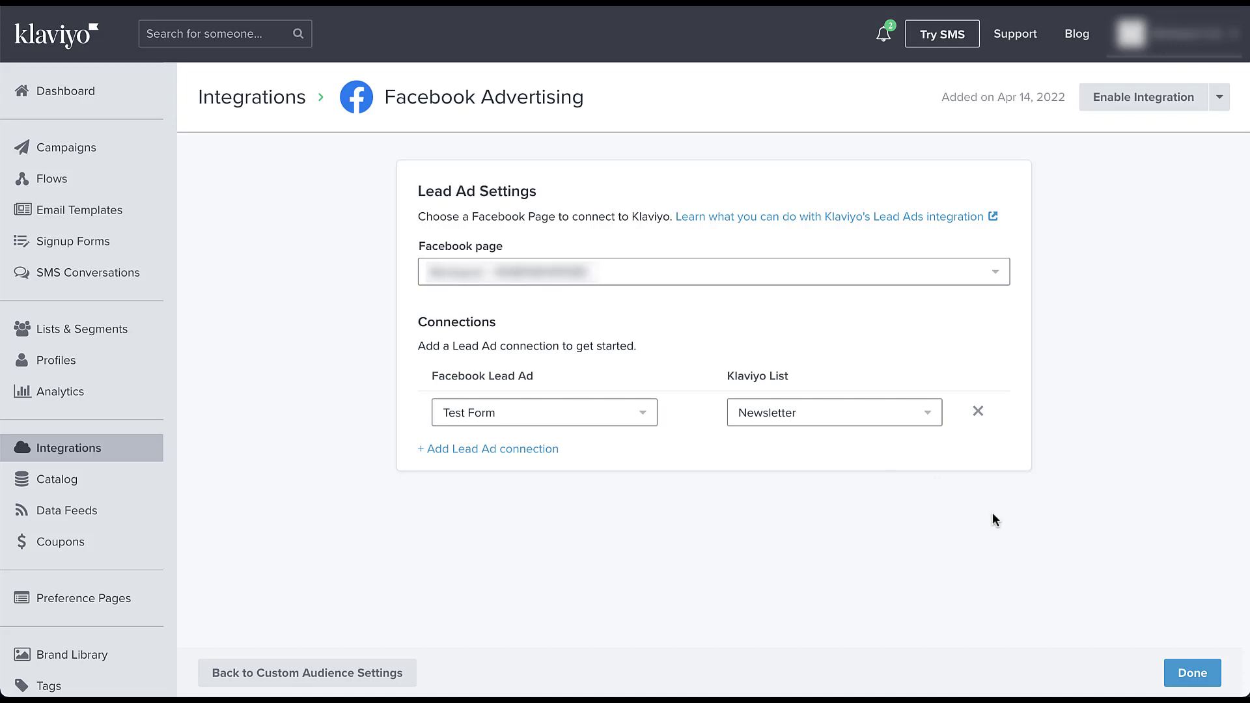
pyautogui.click(1186, 675)
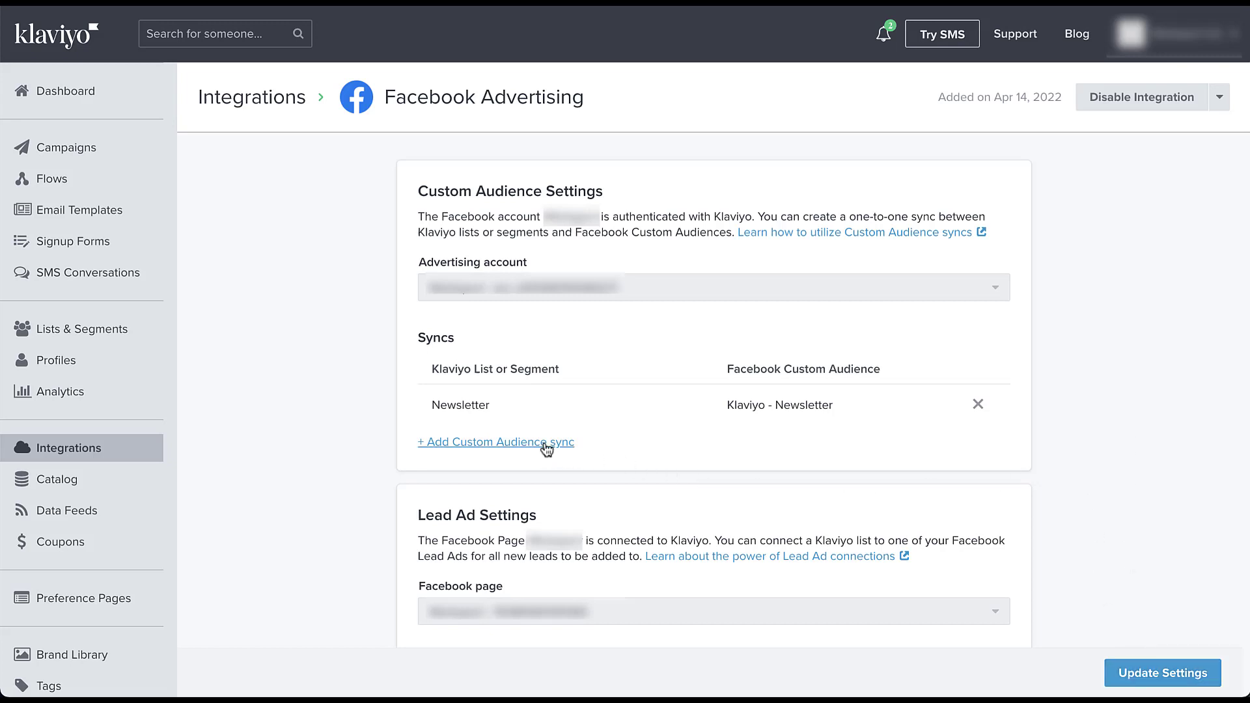
# Scroll down the integration page to review the Syncs and Connections tables
pyautogui.scroll(-1, 683, 446)
pyautogui.scroll(-2, 682, 446)
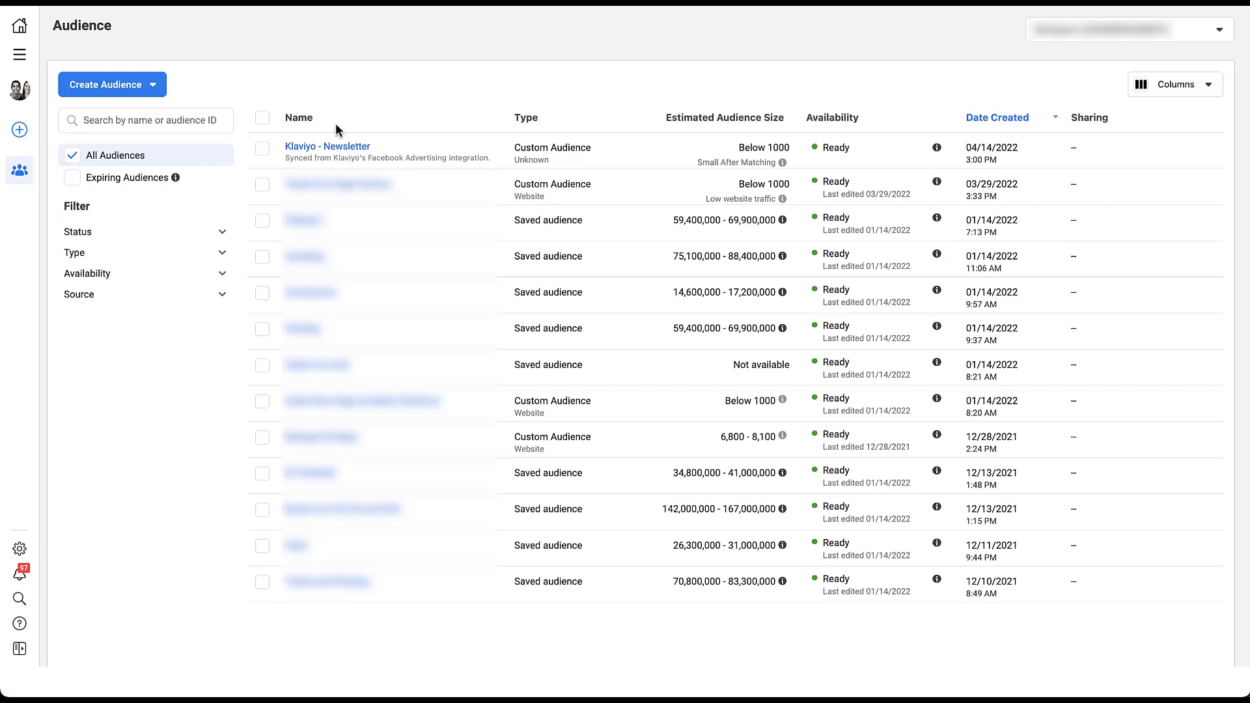
pyautogui.click(263, 149)
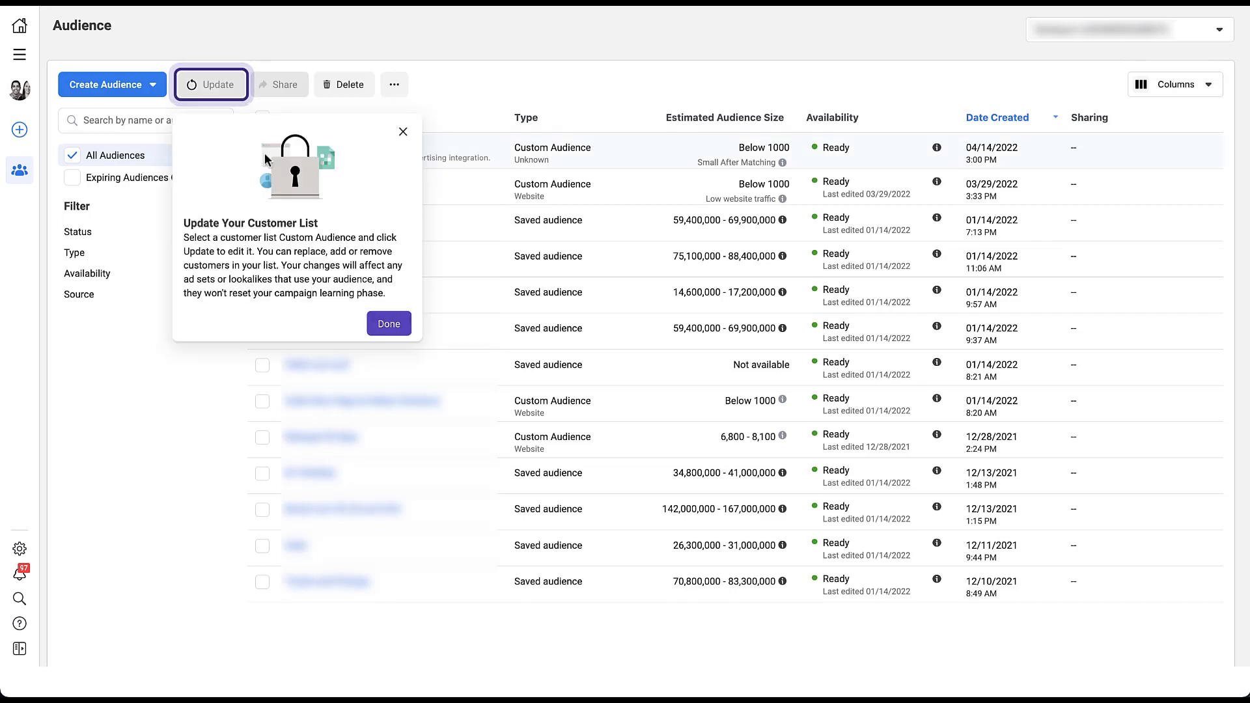
pyautogui.click(385, 321)
pyautogui.click(389, 84)
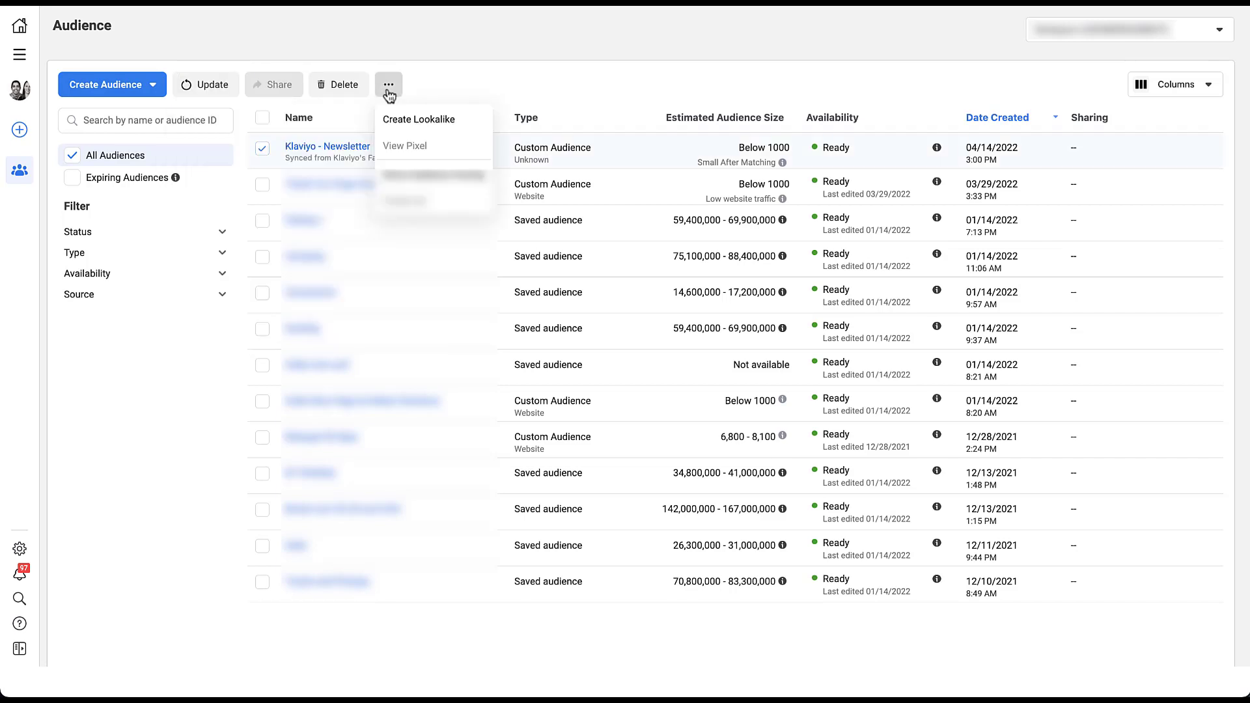
pyautogui.click(450, 120)
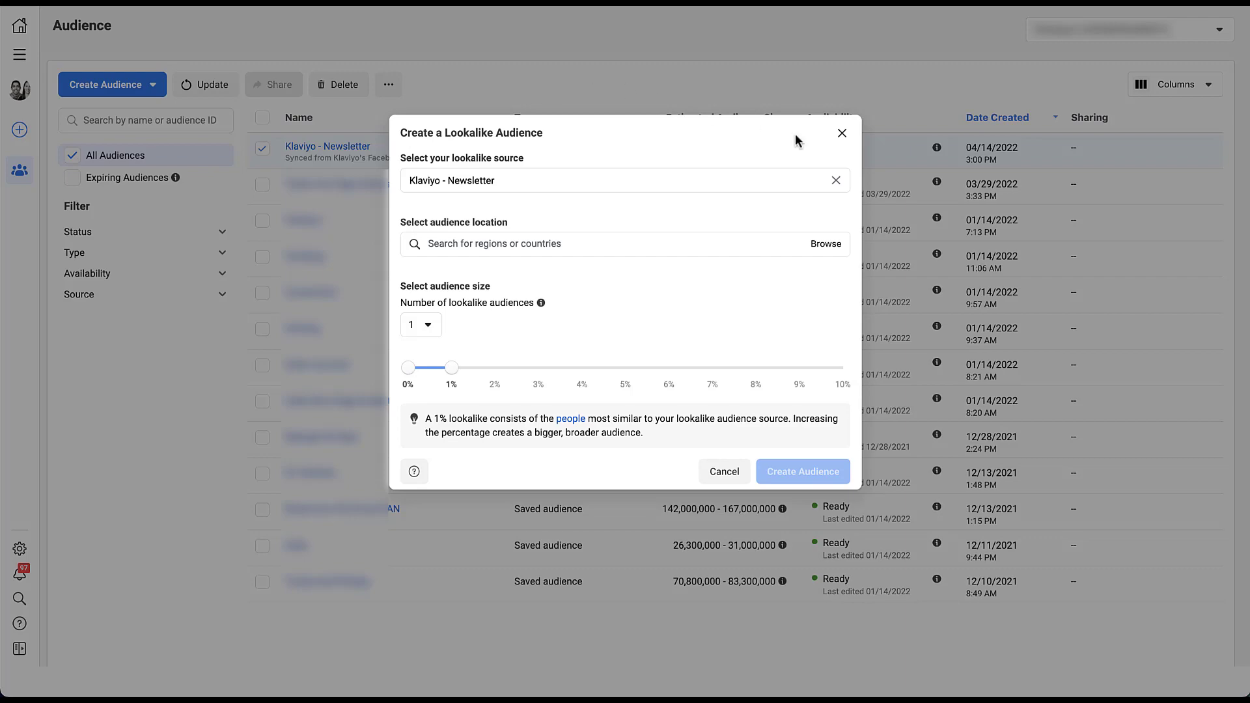
pyautogui.click(841, 132)
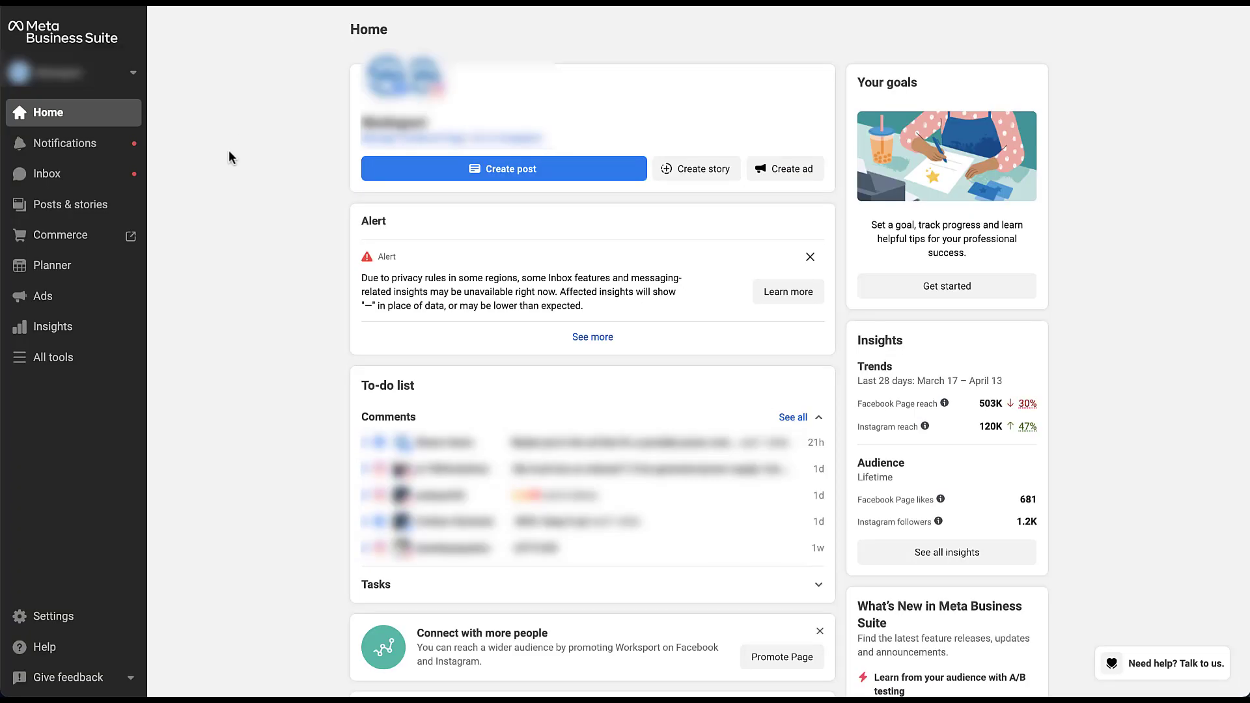
# Open Instant Forms under Advertise from All tools
pyautogui.click(55, 362)
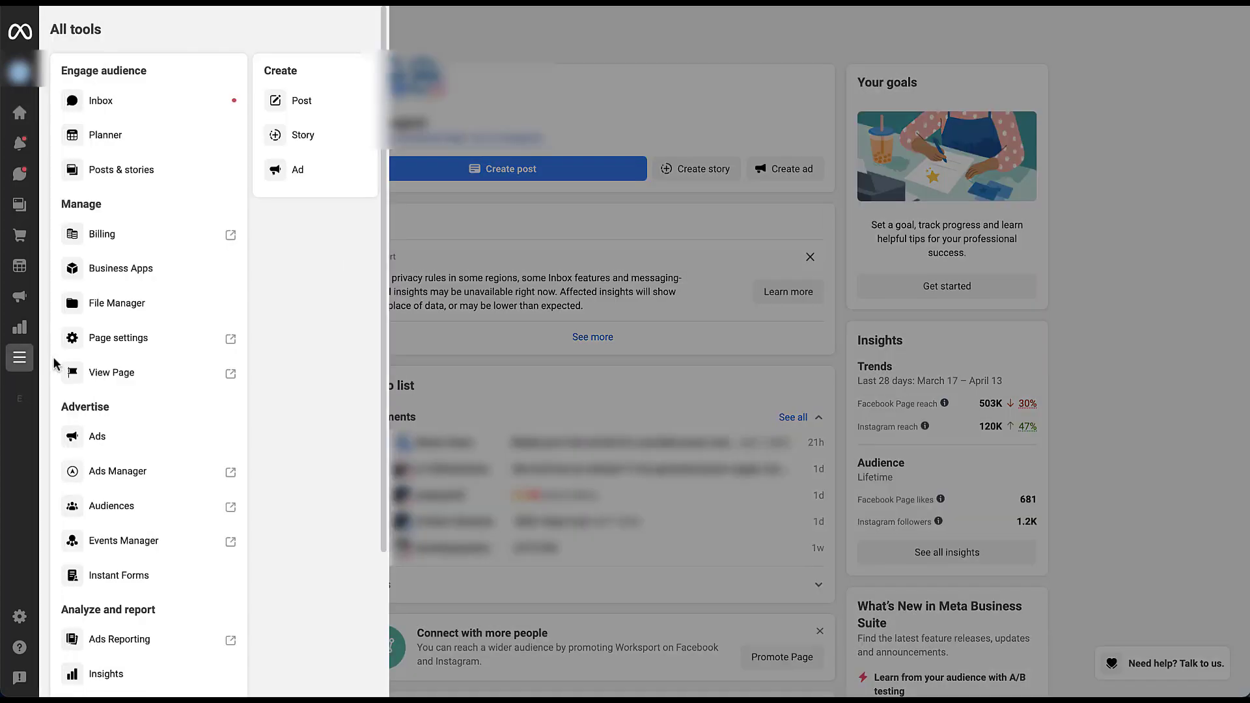
pyautogui.click(125, 584)
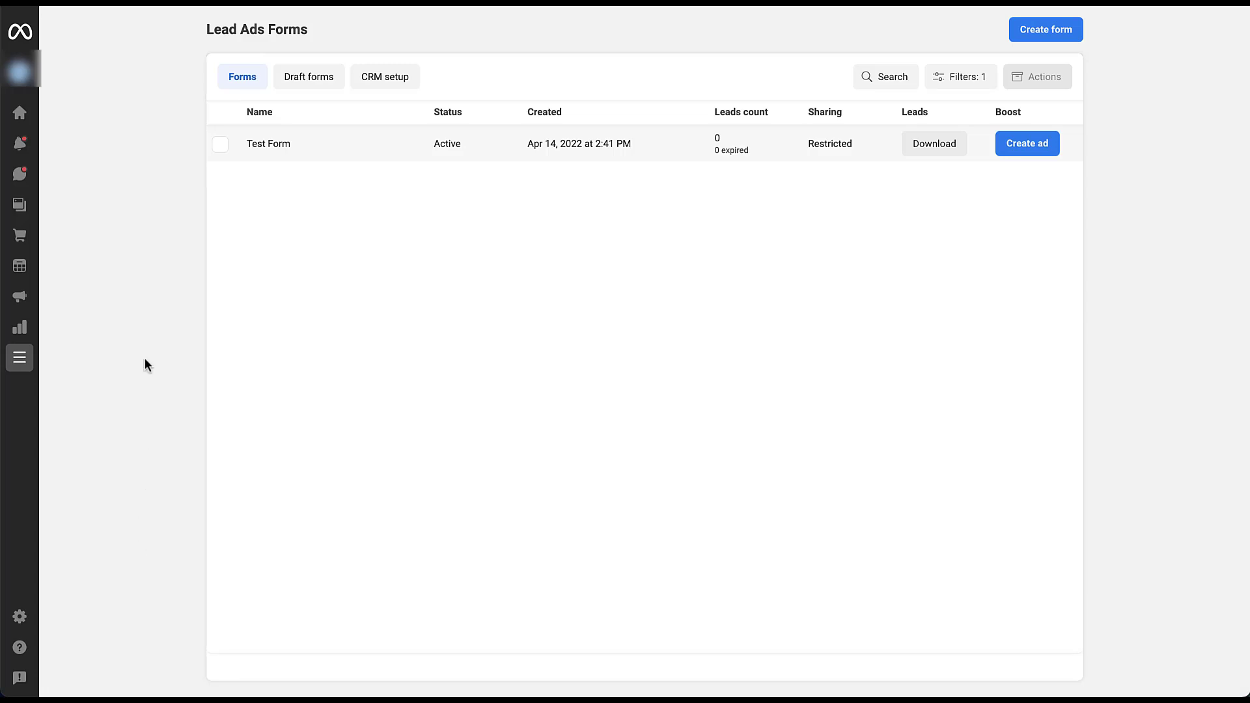
# Submit a test lead through Test Form's test preview and close the confirmation
pyautogui.click(221, 147)
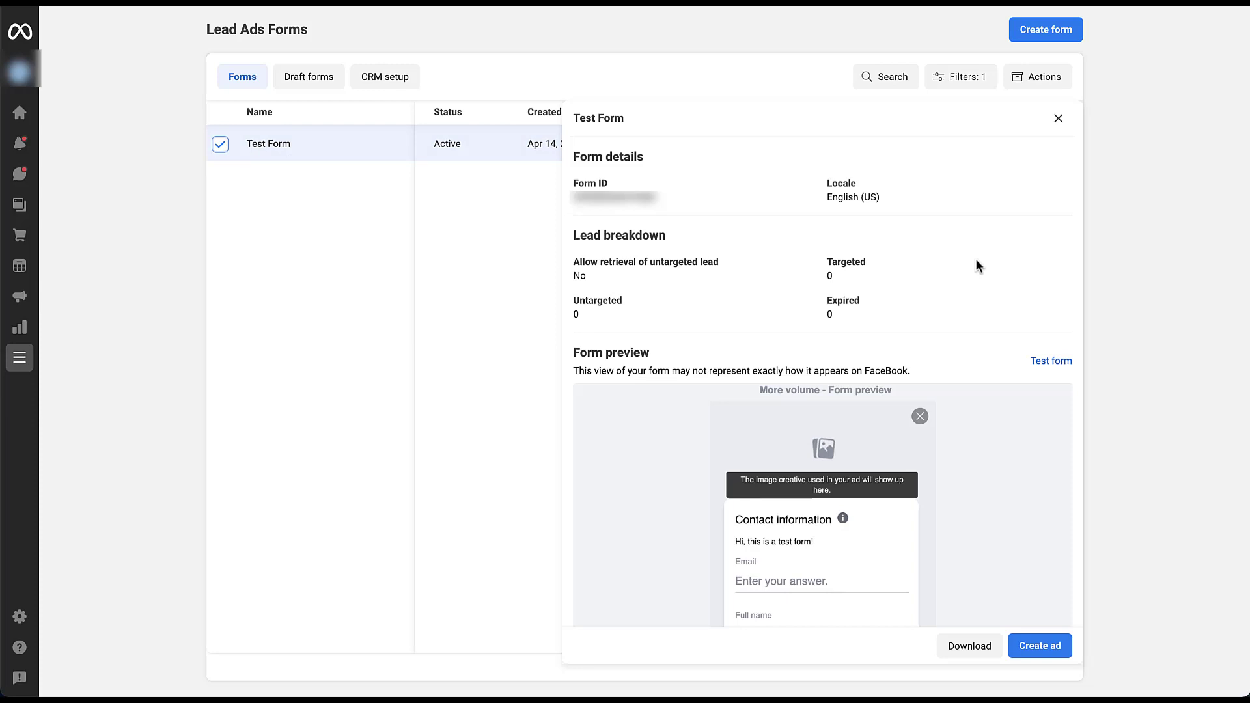
pyautogui.click(1048, 364)
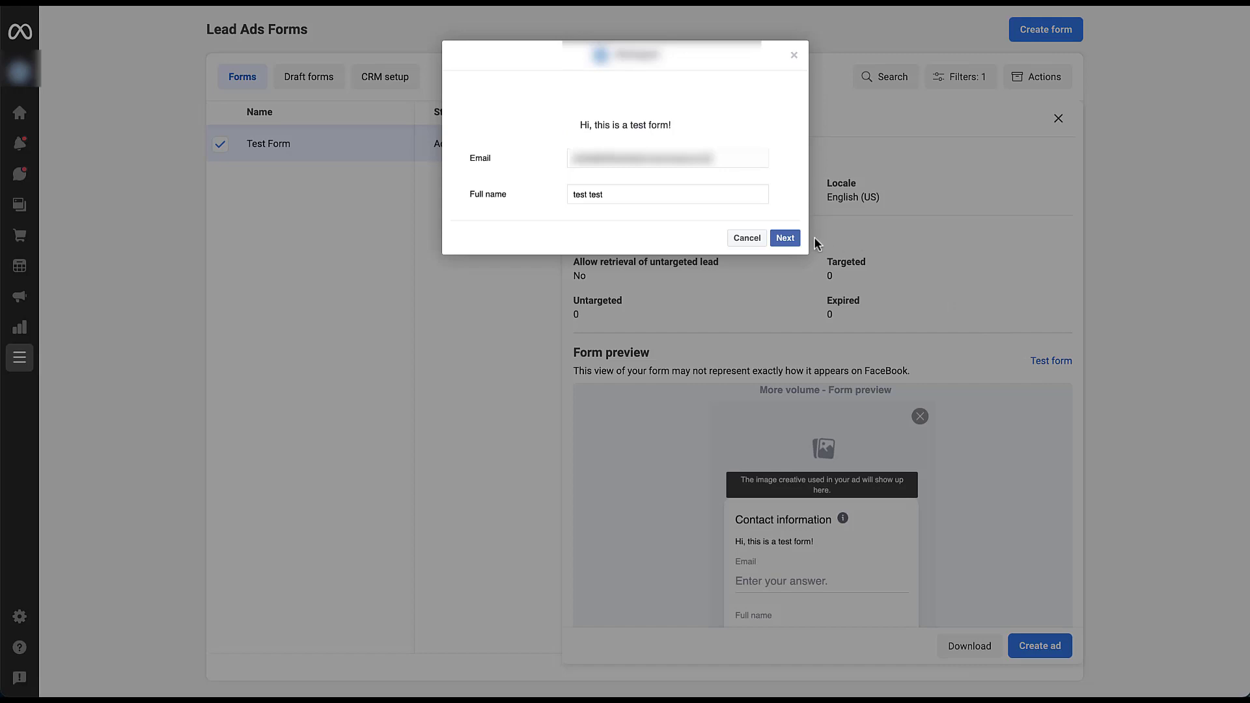
pyautogui.click(784, 239)
pyautogui.click(781, 221)
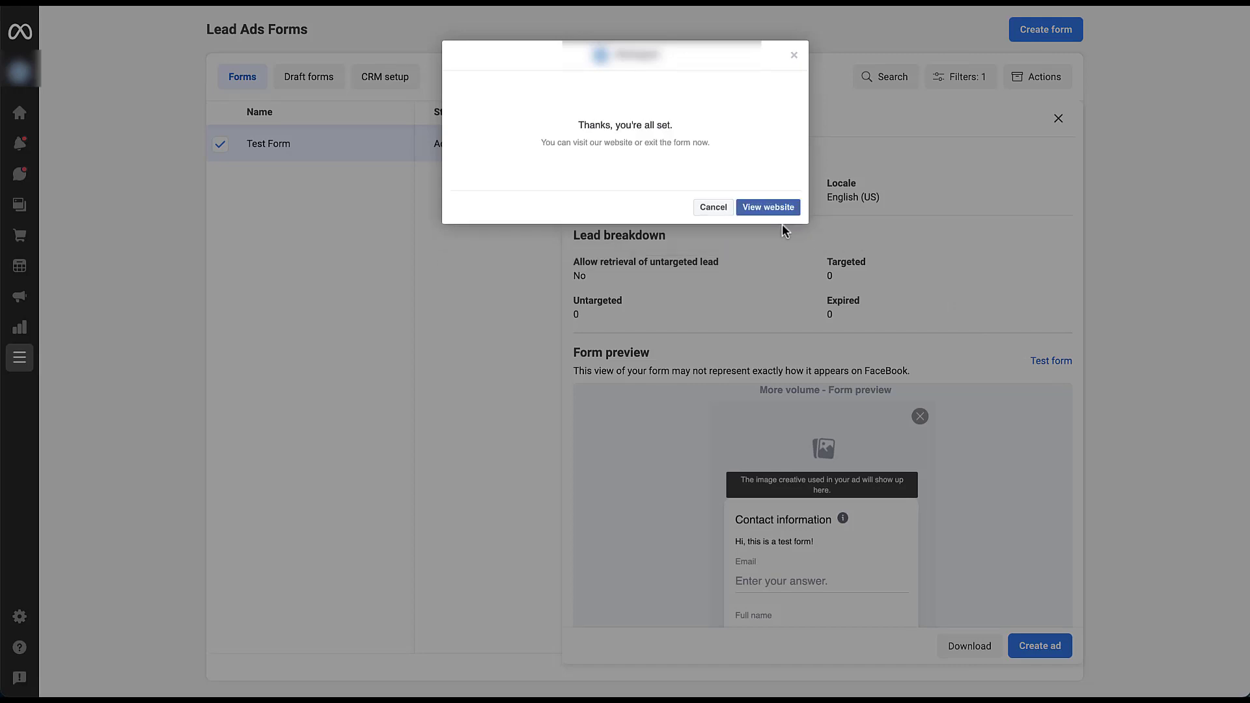
pyautogui.click(794, 55)
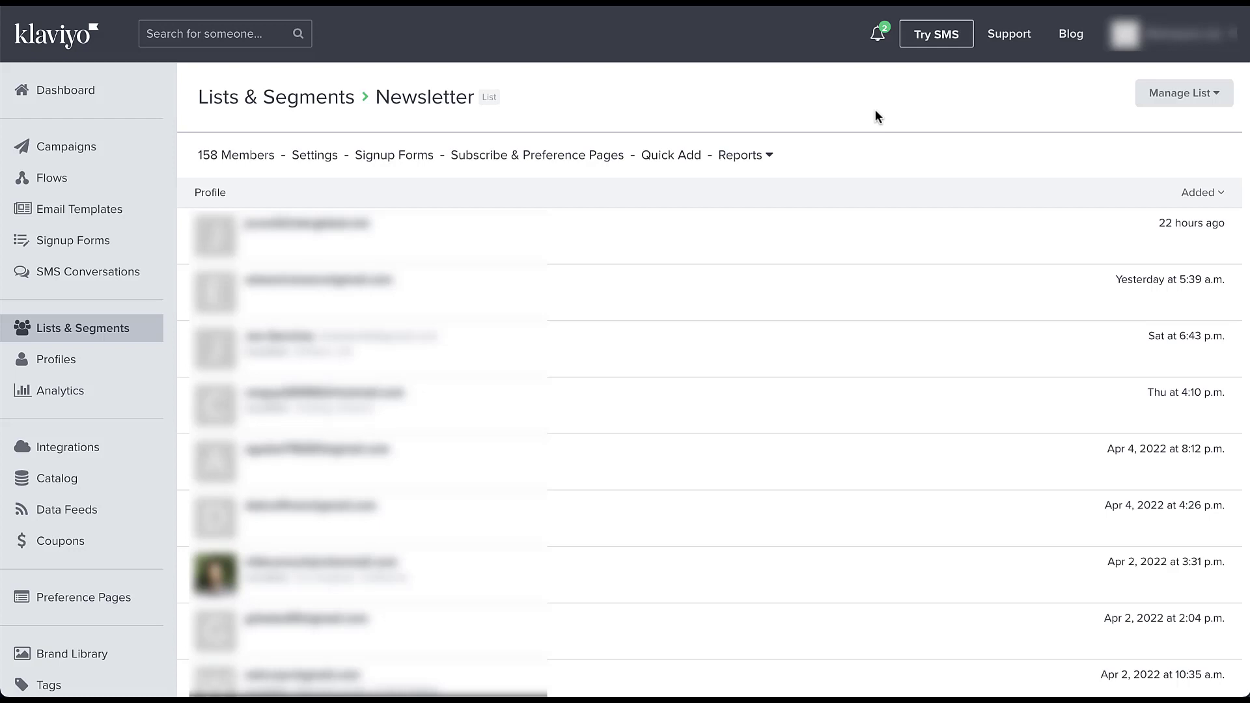
# Open the Newsletter list's Settings to review its Facebook Advertising section
pyautogui.click(315, 156)
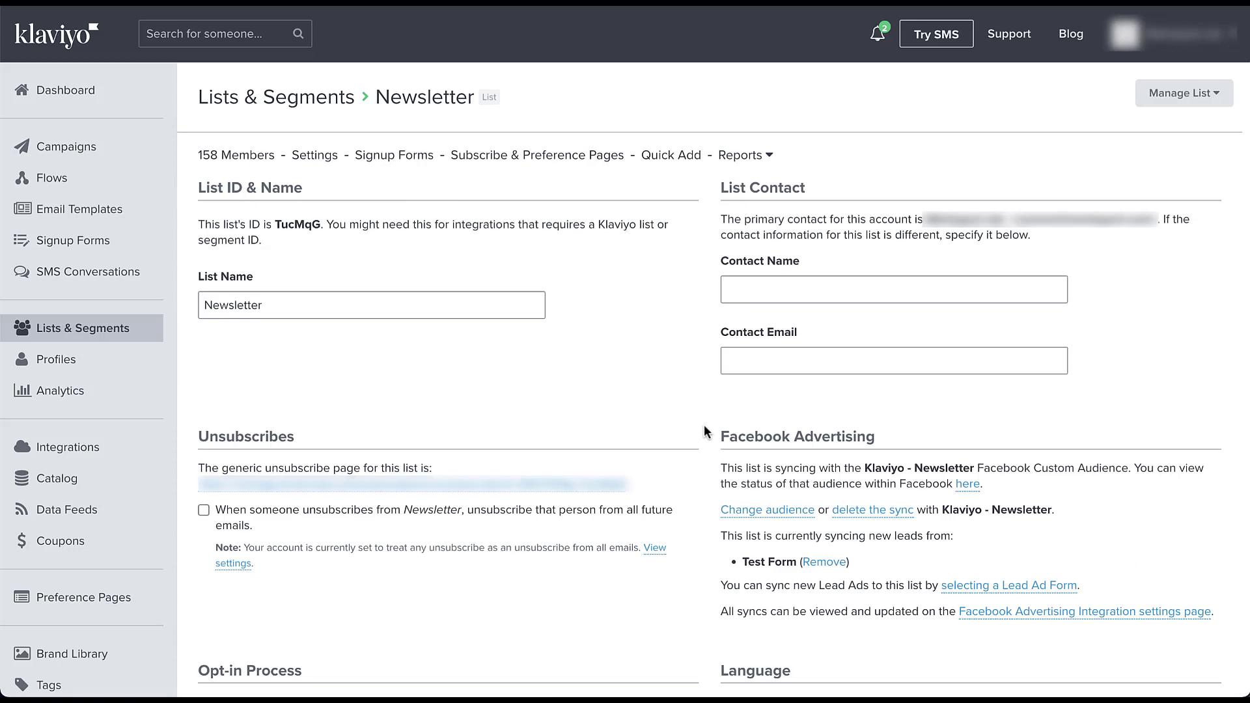